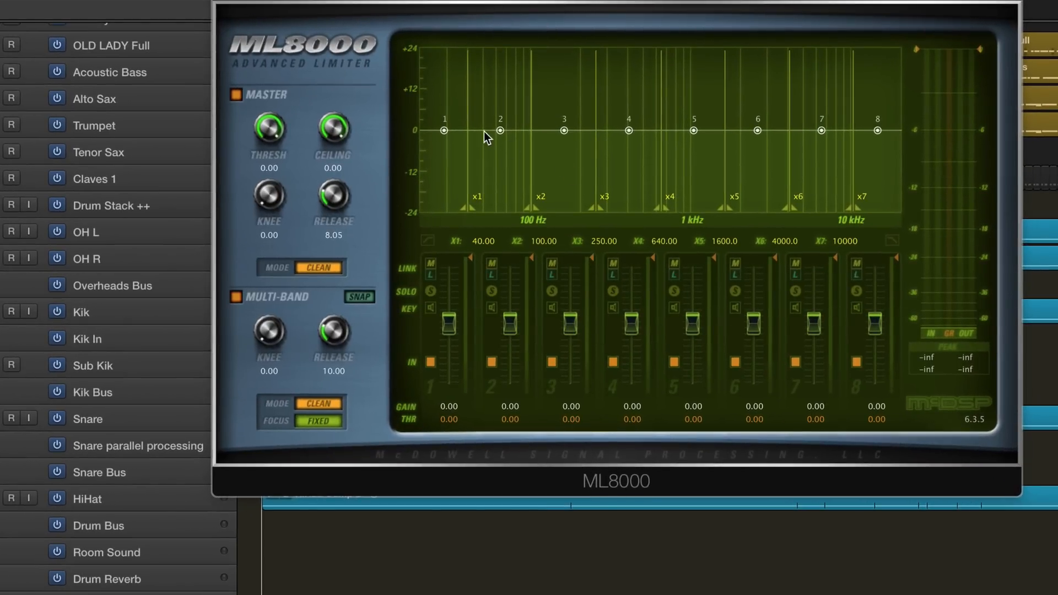
Raise band 2's gain to 1.52 and move crossover X2 to 218.94 Hz and X3 to 617.04 Hz
mouse_move(500, 130)
mouse_down()
mouse_move(507, 113)
mouse_move(501, 125)
mouse_up()
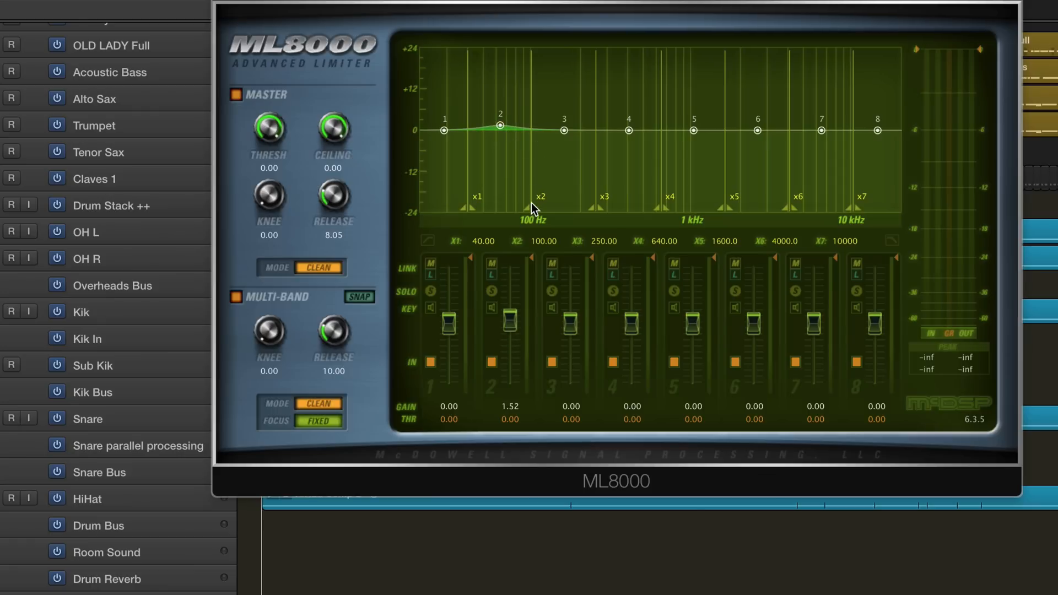
mouse_move(528, 205)
mouse_down()
mouse_move(652, 198)
mouse_move(569, 203)
mouse_up()
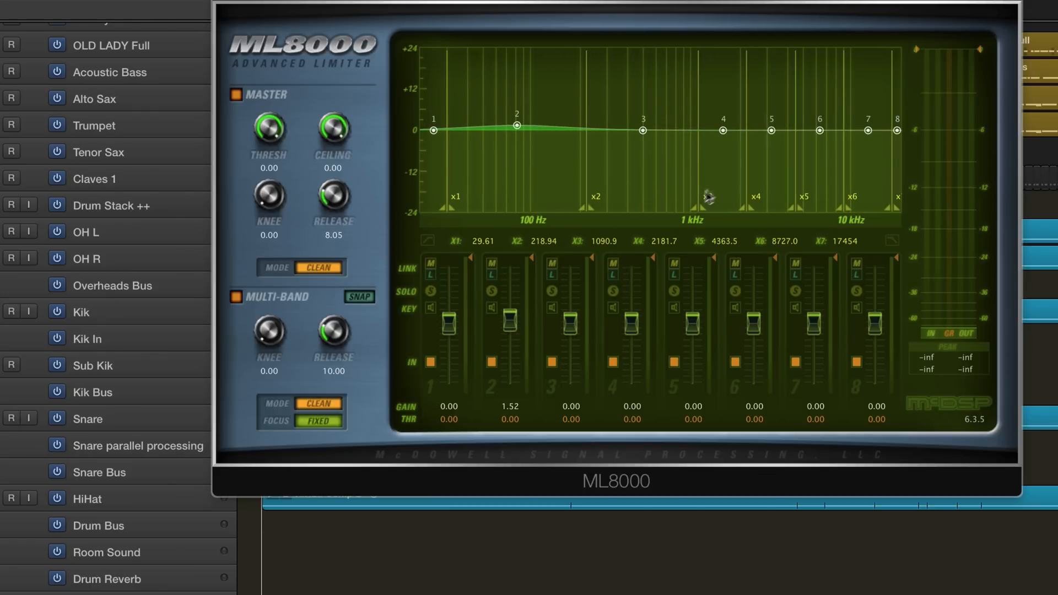
drag(695, 204, 658, 209)
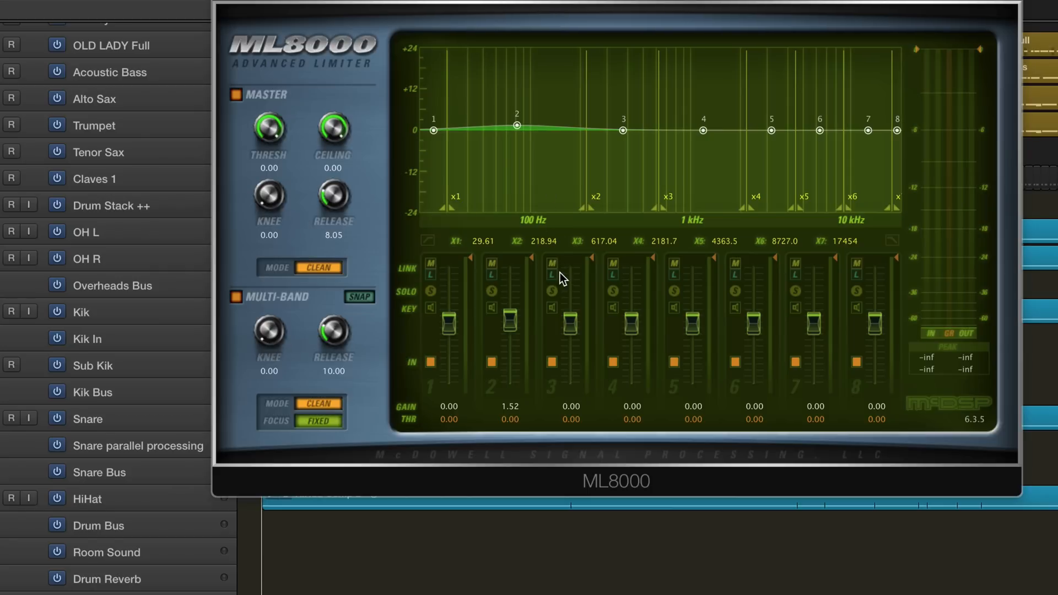
Set the multi-band knee to 4.80 and release to 6.87, and snap all band thresholds to -48.00
drag(268, 303, 253, 204)
drag(270, 334, 258, 432)
drag(324, 333, 325, 341)
drag(332, 336, 324, 285)
drag(326, 321, 326, 332)
click(360, 298)
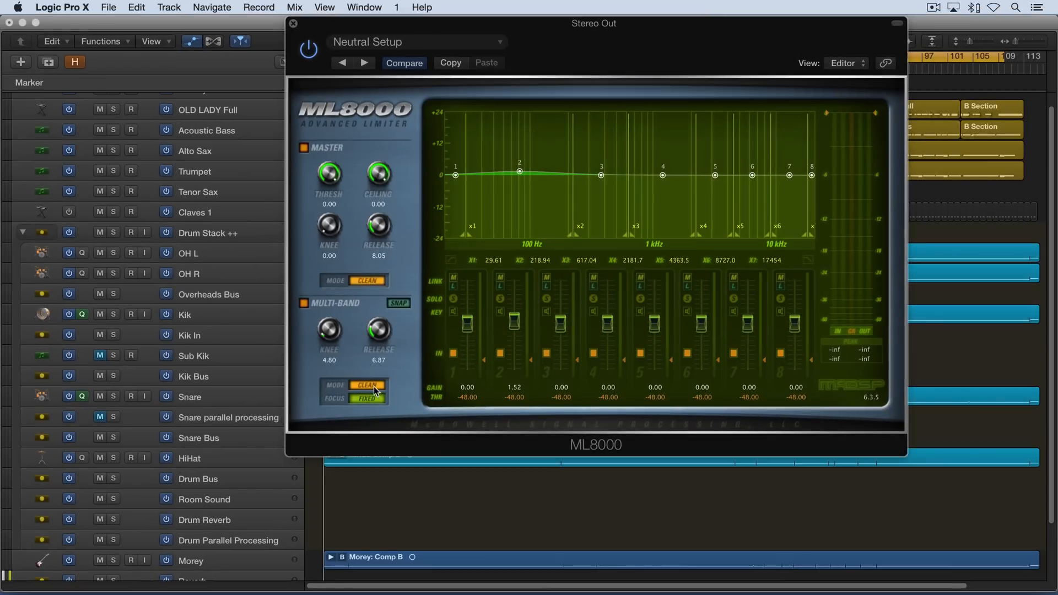
Raise band 3's gain to 7.07 and switch the multi-band focus to Vari-1, keeping the Clean mode
click(357, 385)
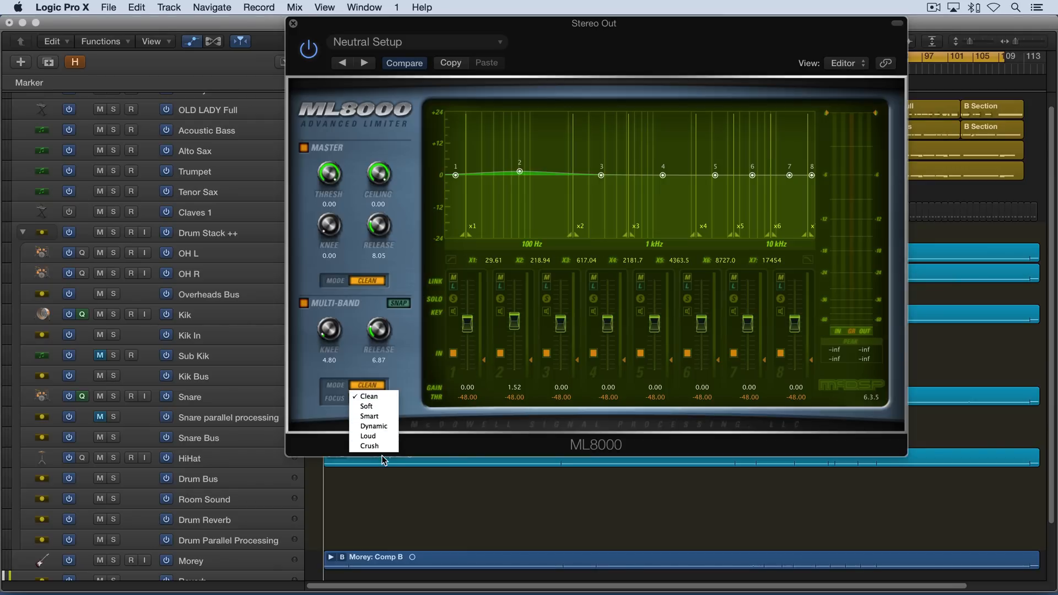
click(389, 380)
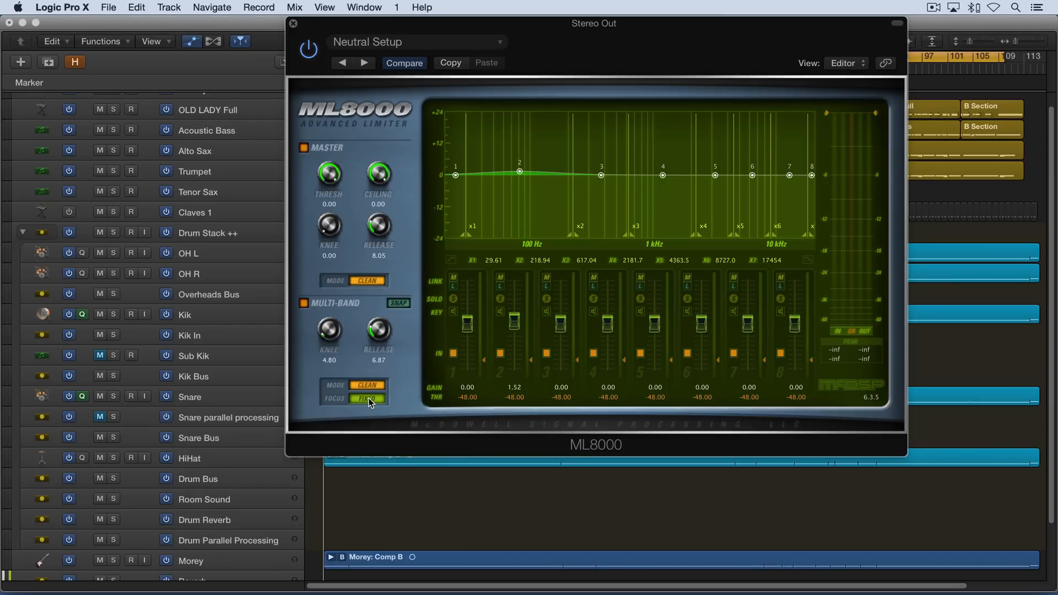
drag(604, 180, 605, 163)
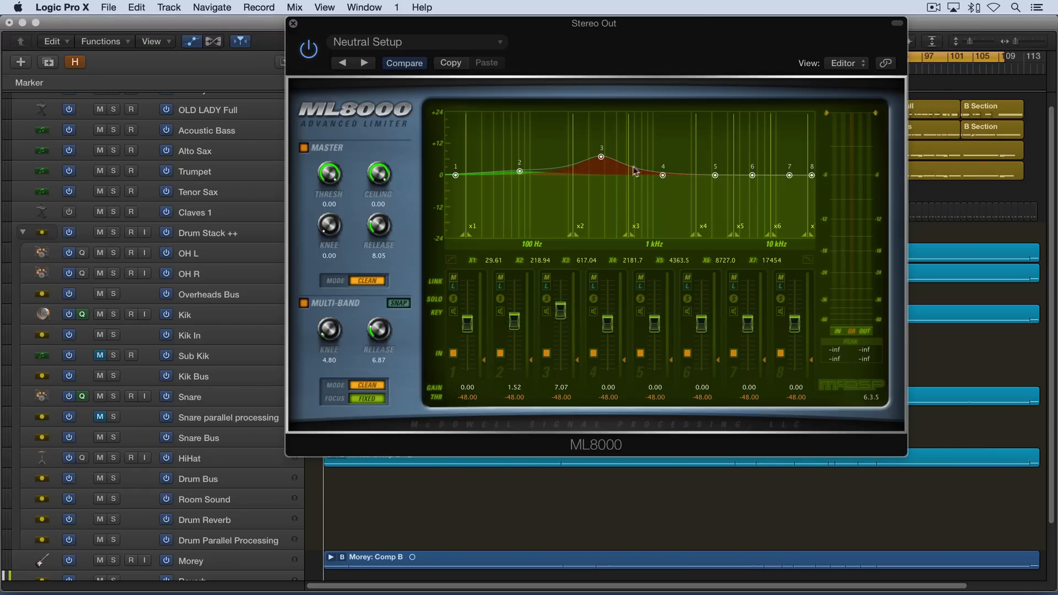
click(367, 404)
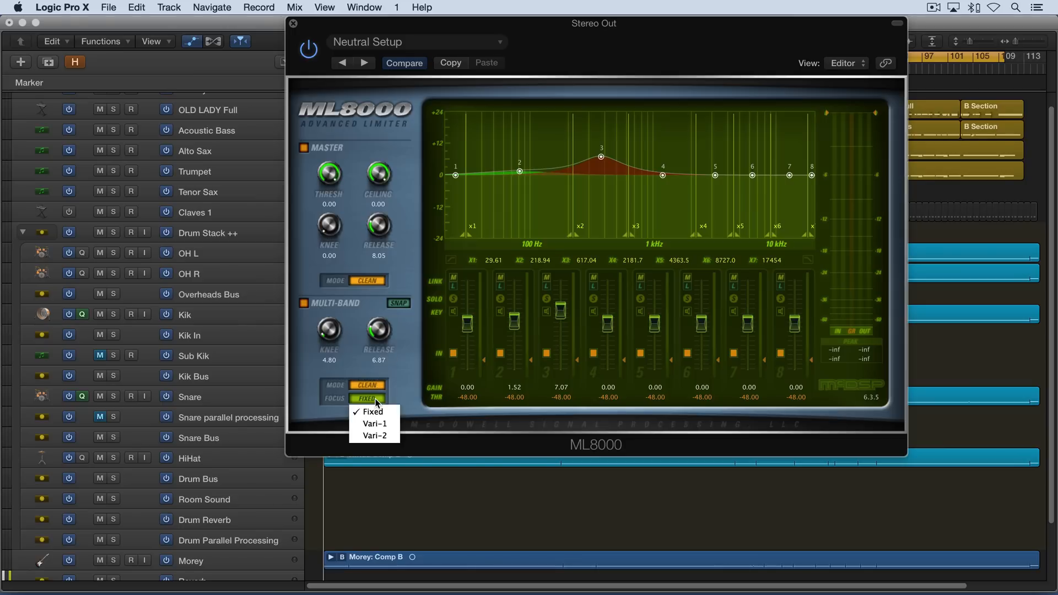
click(373, 424)
click(377, 403)
click(376, 416)
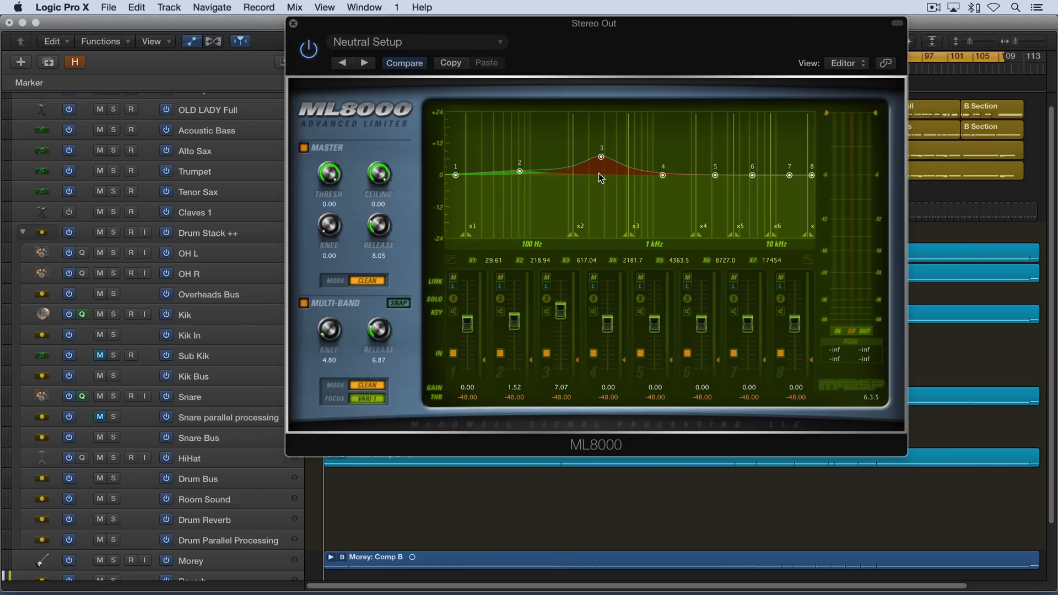
Reload the Neutral Setup preset and lower the master ceiling to -1.00
click(373, 44)
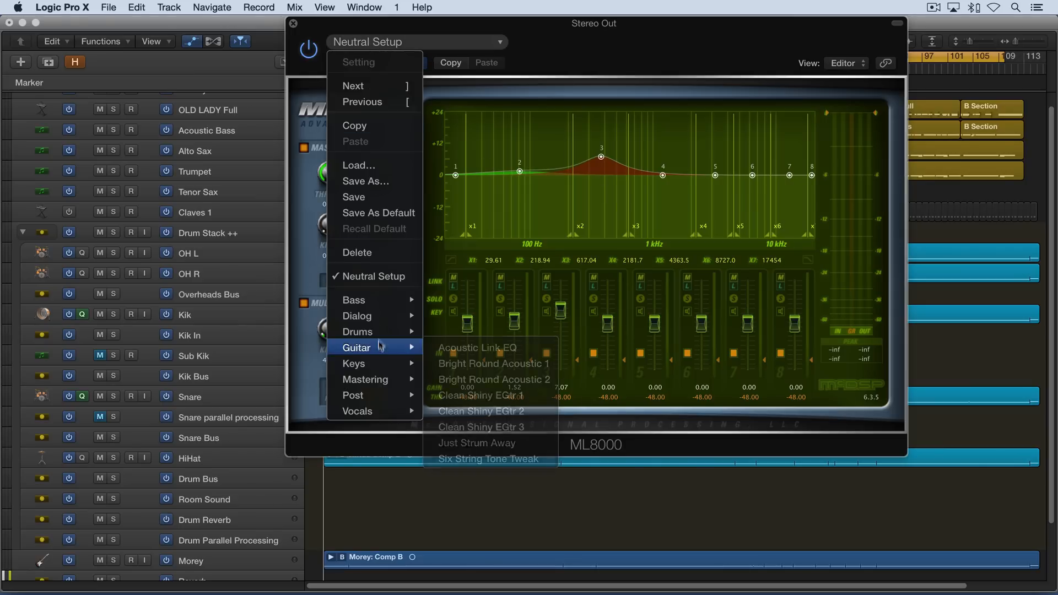
click(377, 274)
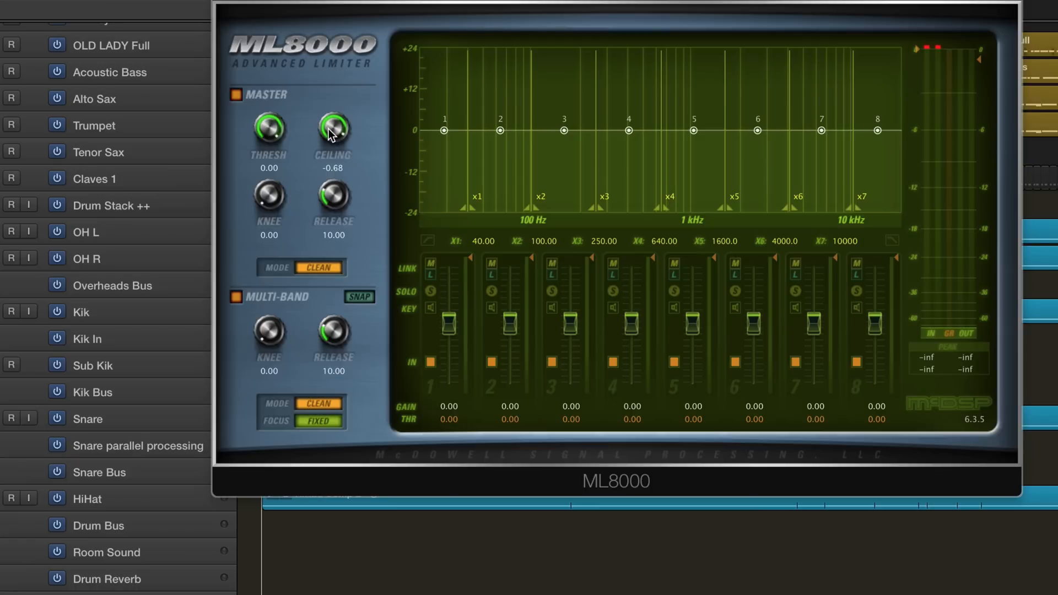
drag(336, 134, 335, 138)
Try the high-pass and low-pass filters by switching each one on and off again
click(425, 242)
click(894, 241)
click(894, 242)
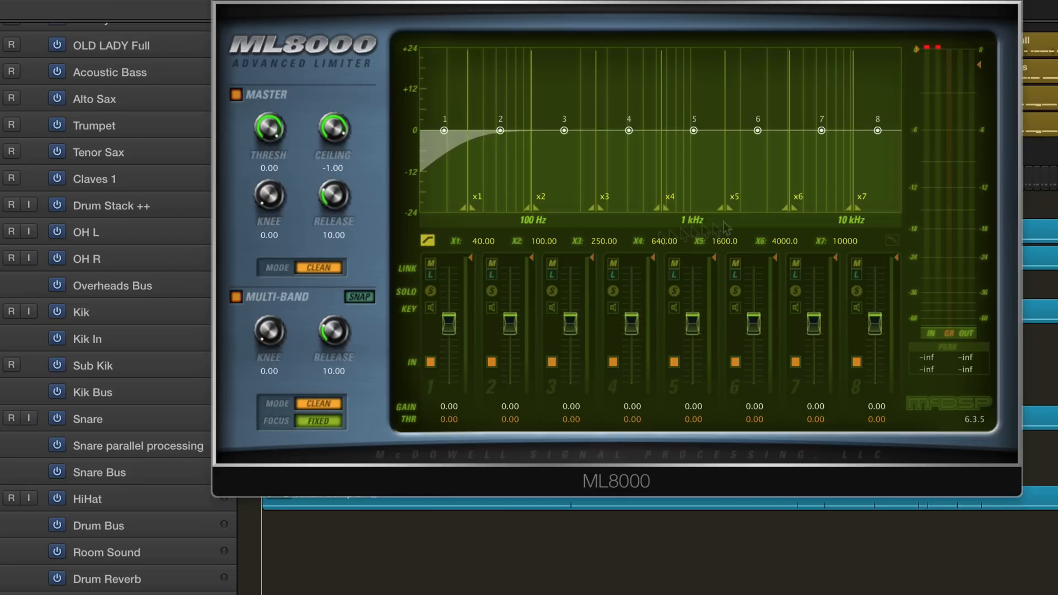
click(426, 241)
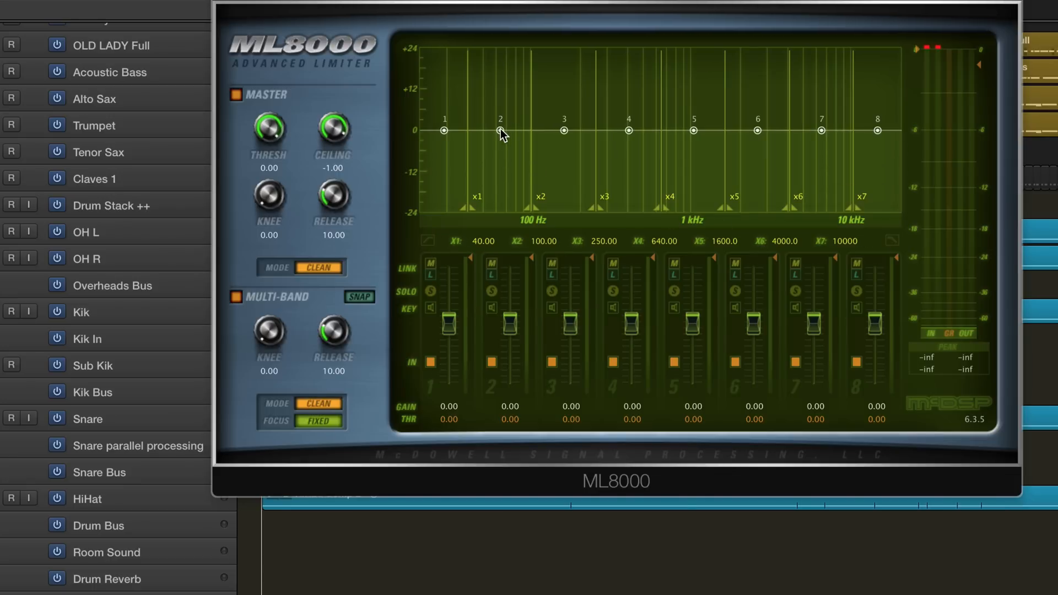
Raise the gains of bands 2, 3 and 4 to 6.57, 3.54 and 2.53, and move crossover X2 to 85.74 Hz
drag(500, 129, 505, 108)
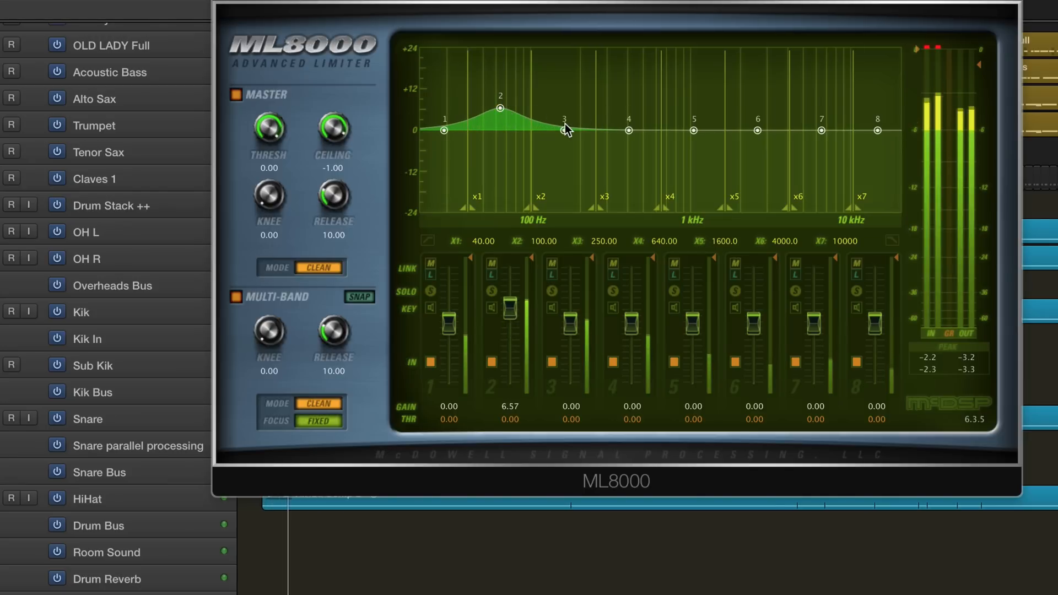
drag(565, 126, 565, 119)
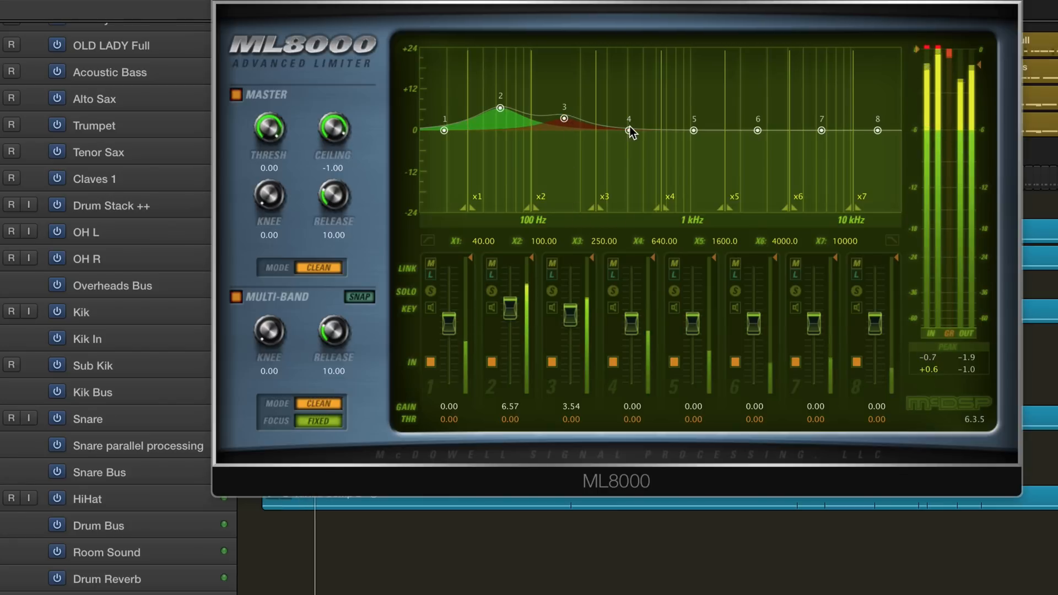
drag(631, 130, 631, 120)
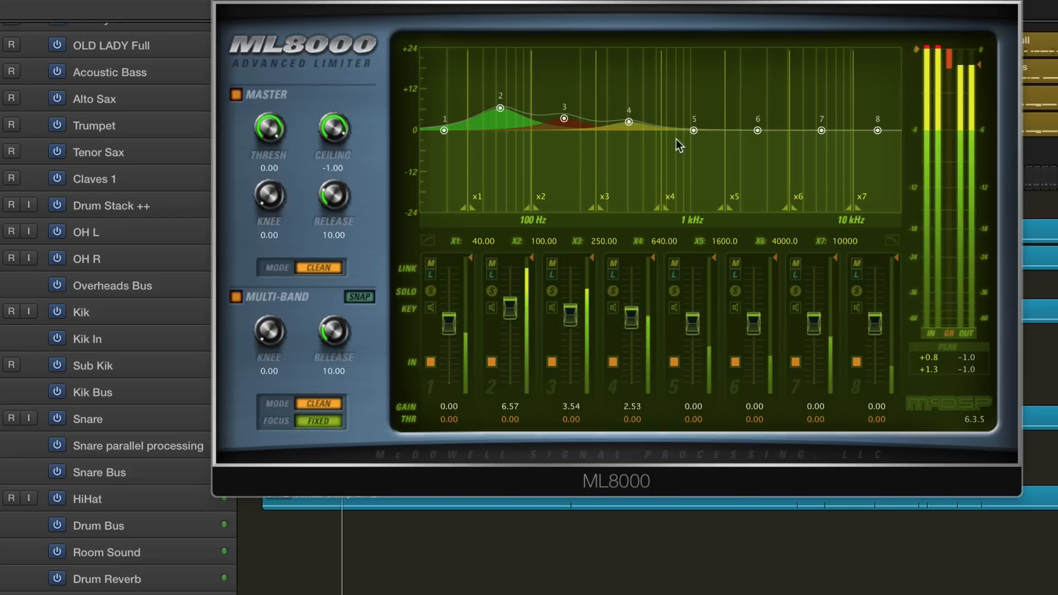
drag(532, 209, 521, 220)
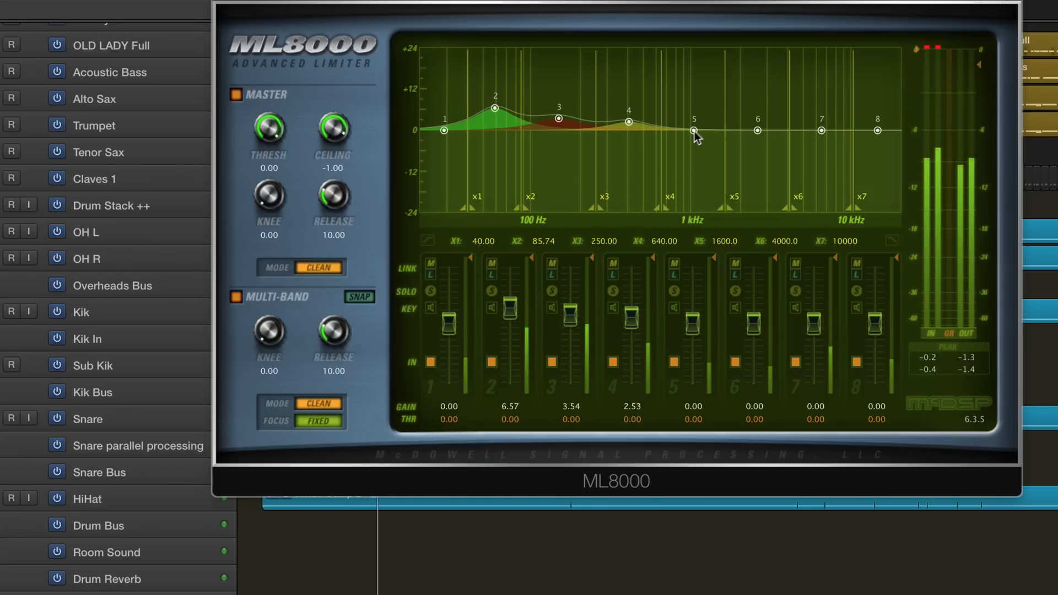
Set the gains of bands 5 to 8 to -2.02, 1.26, 5.31 and 6.06, and crossovers X4 to 587.34 and X5 to 1231.2 Hz
drag(695, 130, 821, 112)
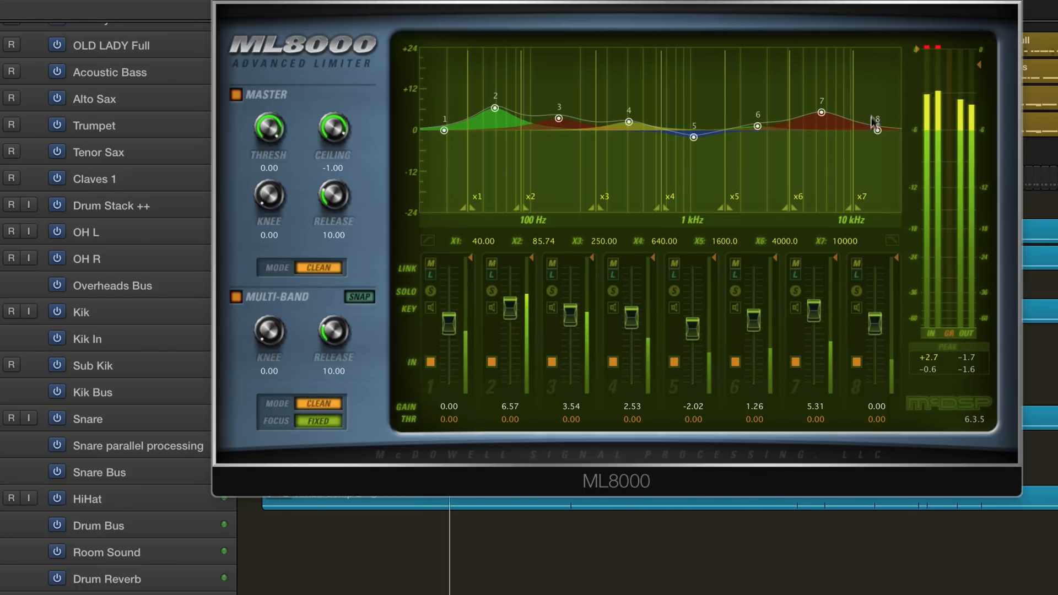
drag(877, 131, 877, 109)
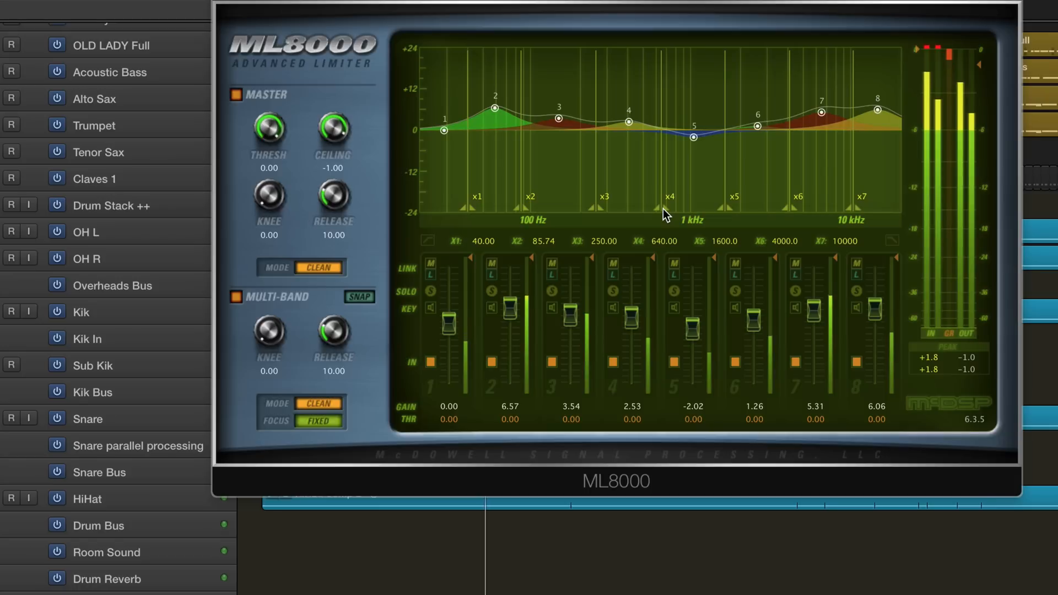
drag(663, 210, 656, 219)
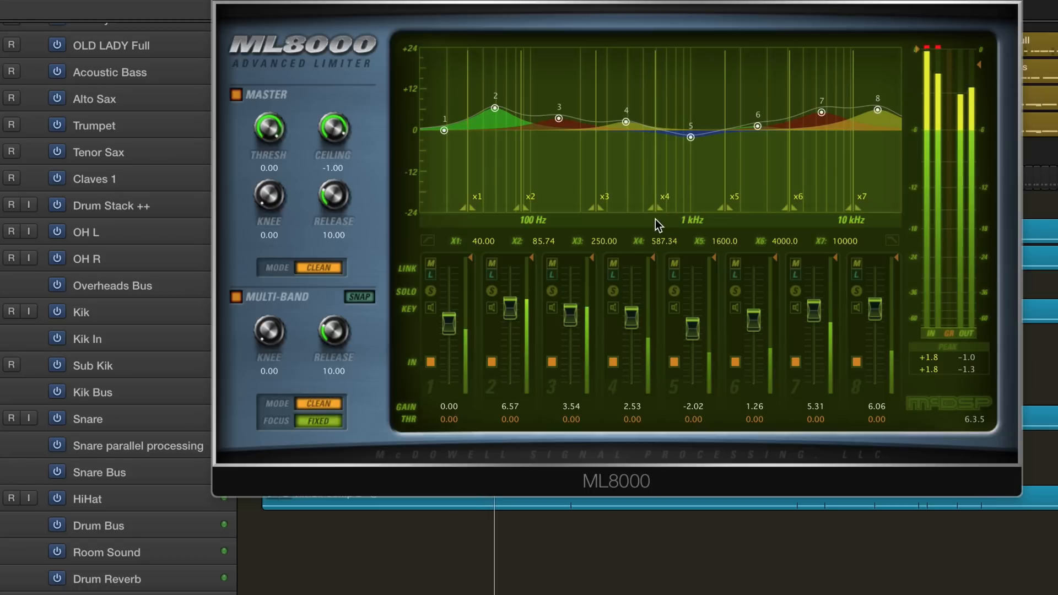
drag(723, 210, 707, 222)
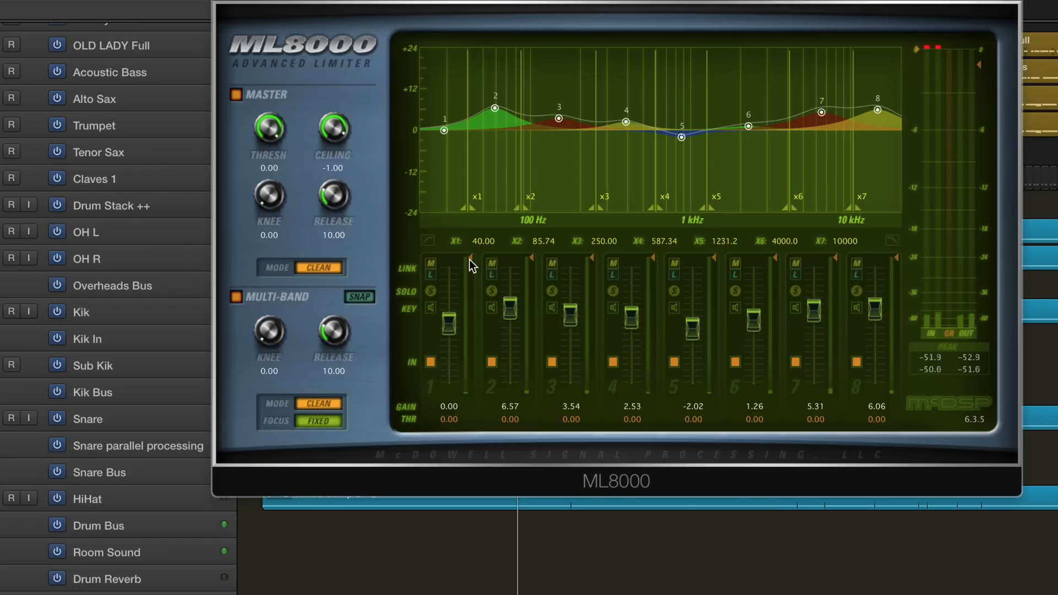
key(space)
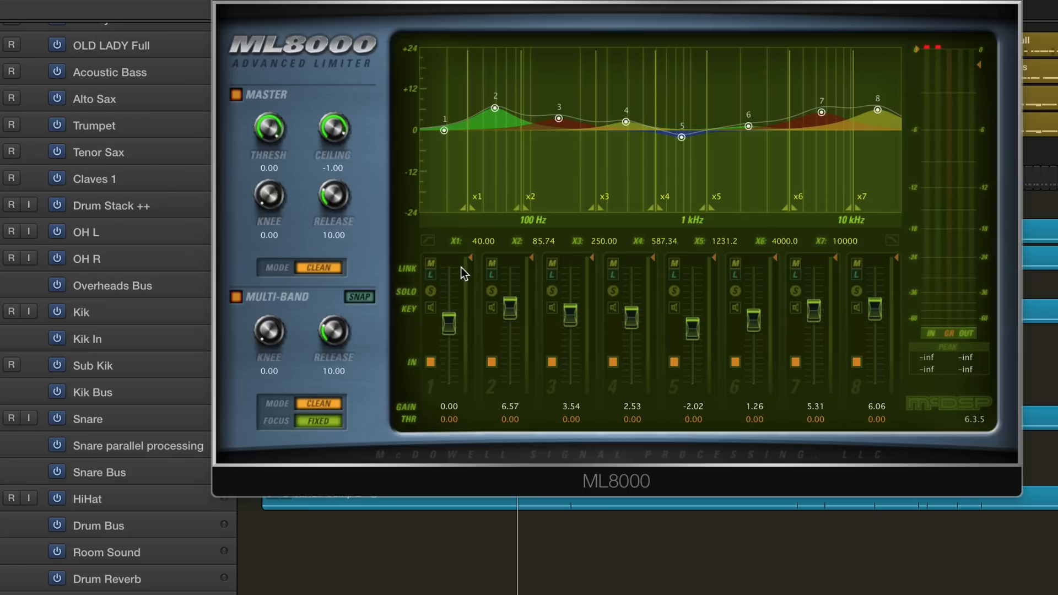
Resume playback and set the thresholds of bands 1, 2 and 3 to -12.18, -5.29 and -11.69
key(space)
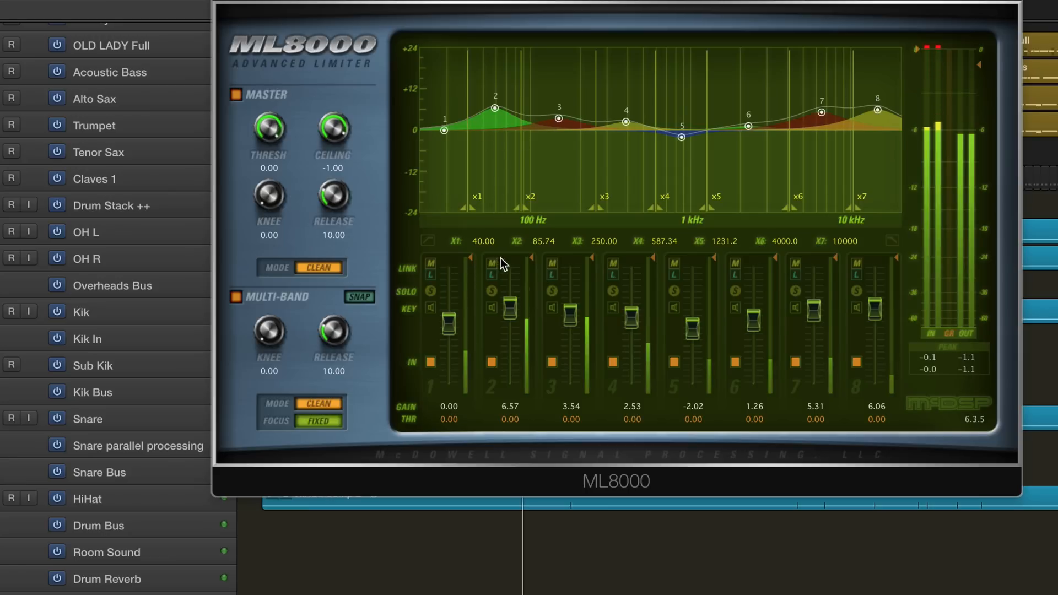
drag(473, 258, 467, 319)
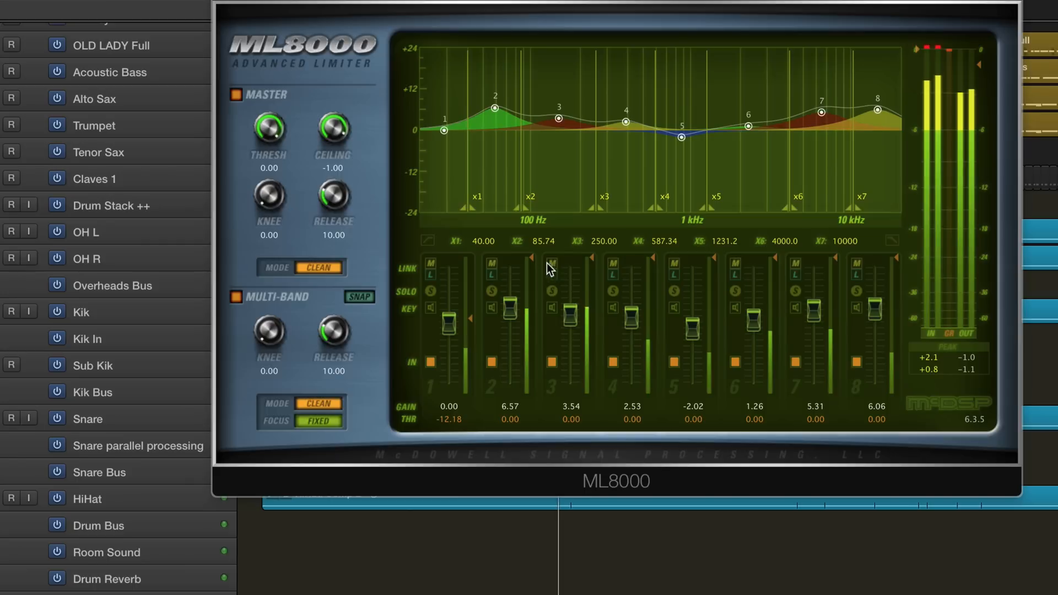
drag(530, 257, 531, 286)
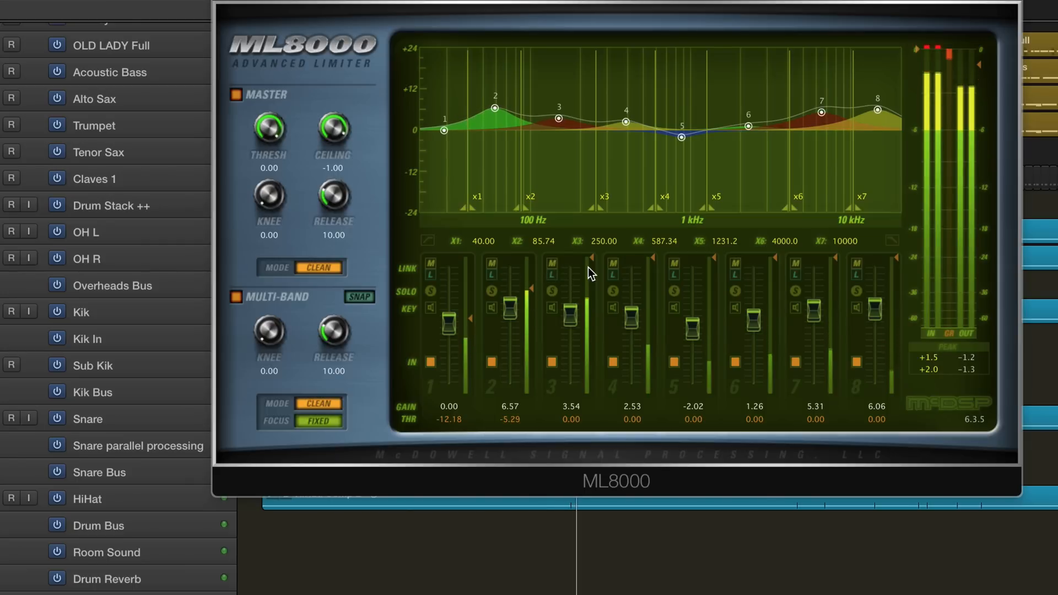
drag(594, 258, 596, 328)
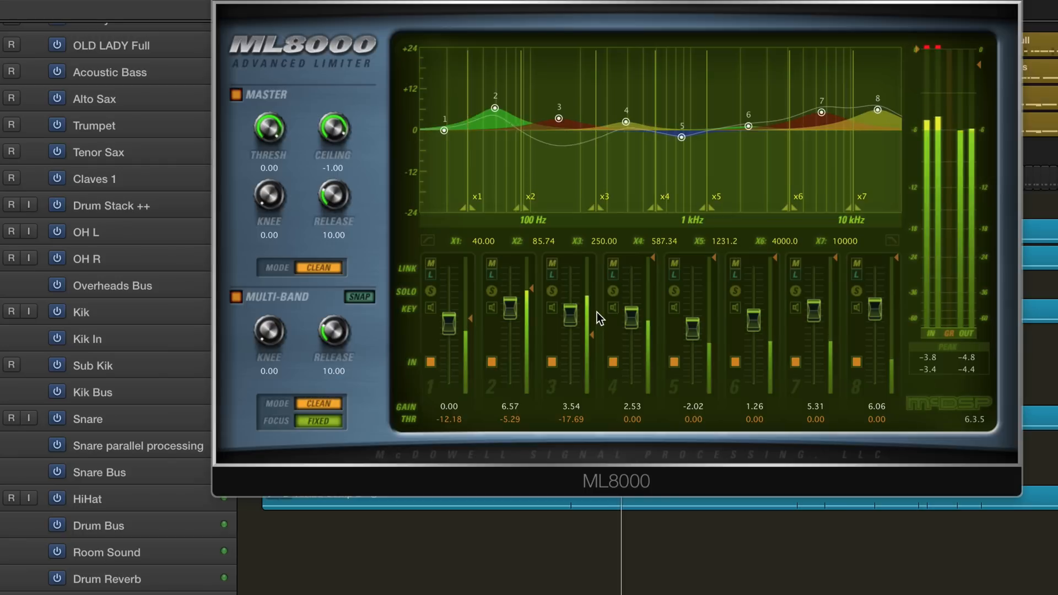
drag(594, 335, 593, 316)
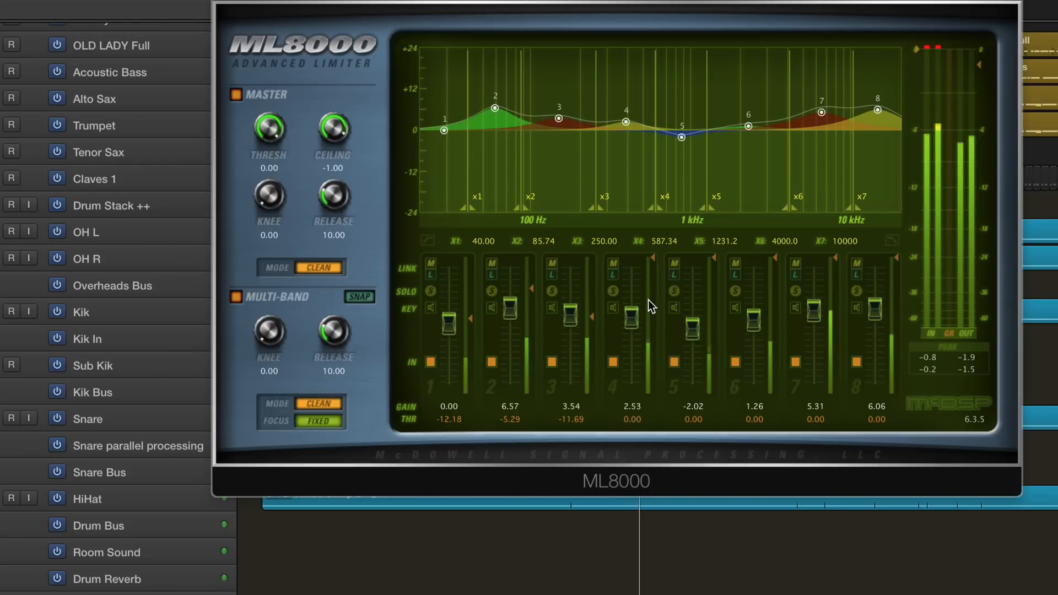
Set the thresholds of bands 4 to 8 to -11.69, -14.29, -18.03, -11.93 and -14.57, and compare the sound with the multi-band section bypassed
drag(650, 257, 648, 315)
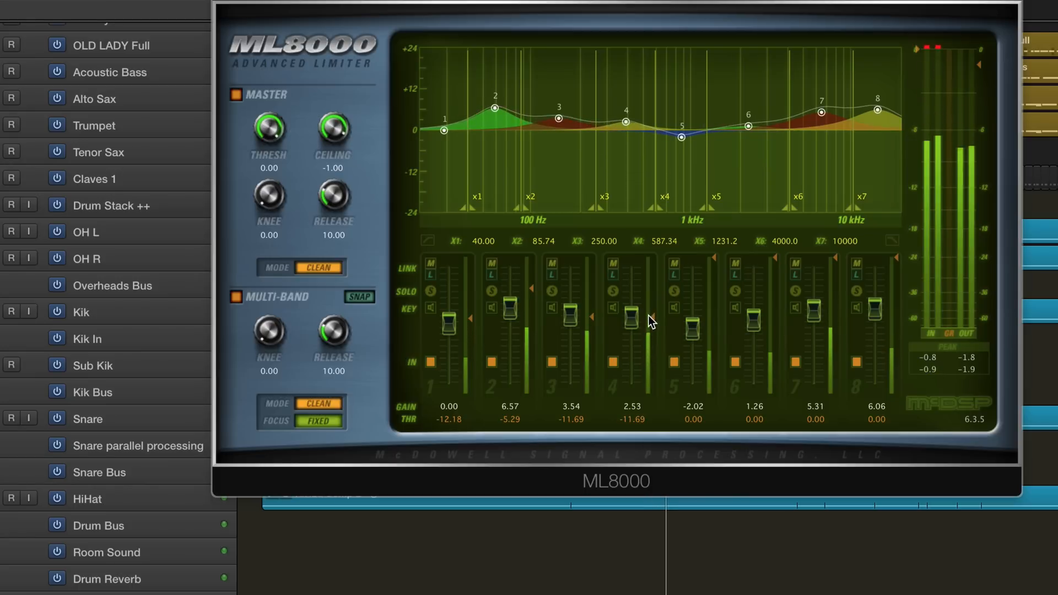
drag(716, 259, 713, 326)
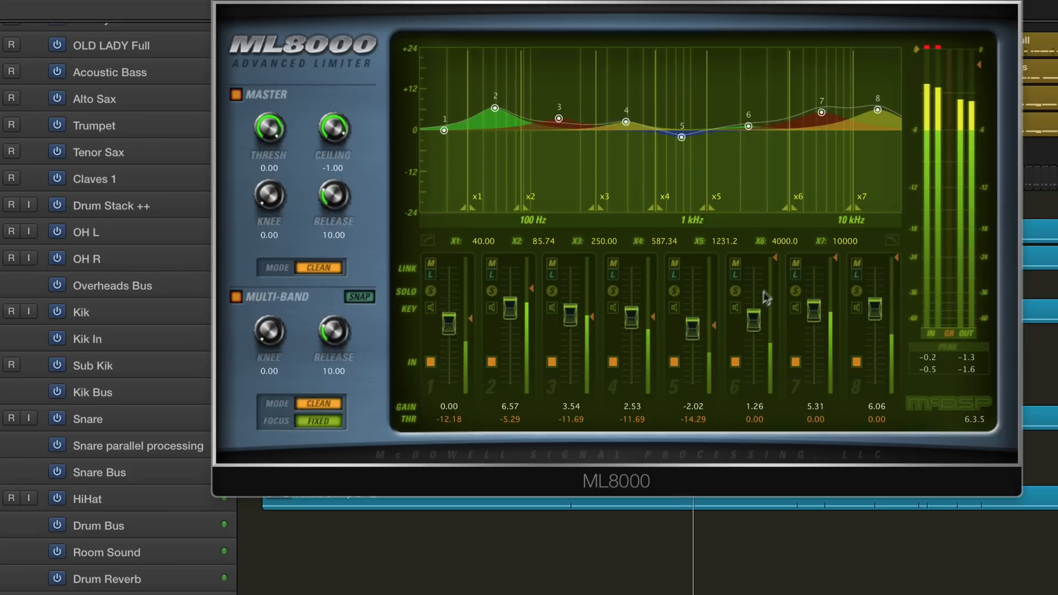
drag(776, 259, 767, 337)
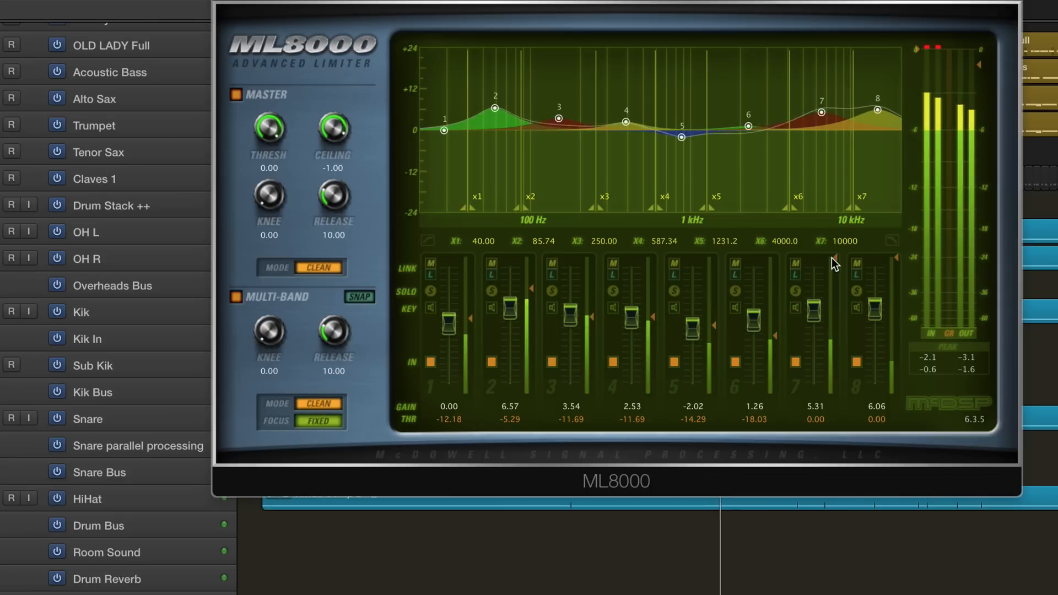
drag(837, 256, 827, 319)
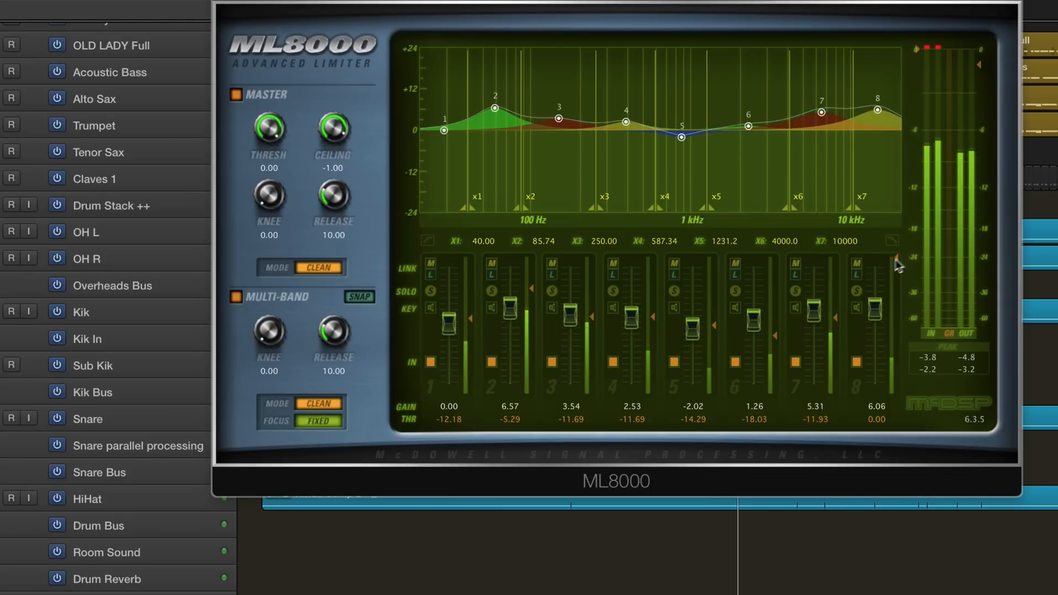
drag(896, 269, 884, 327)
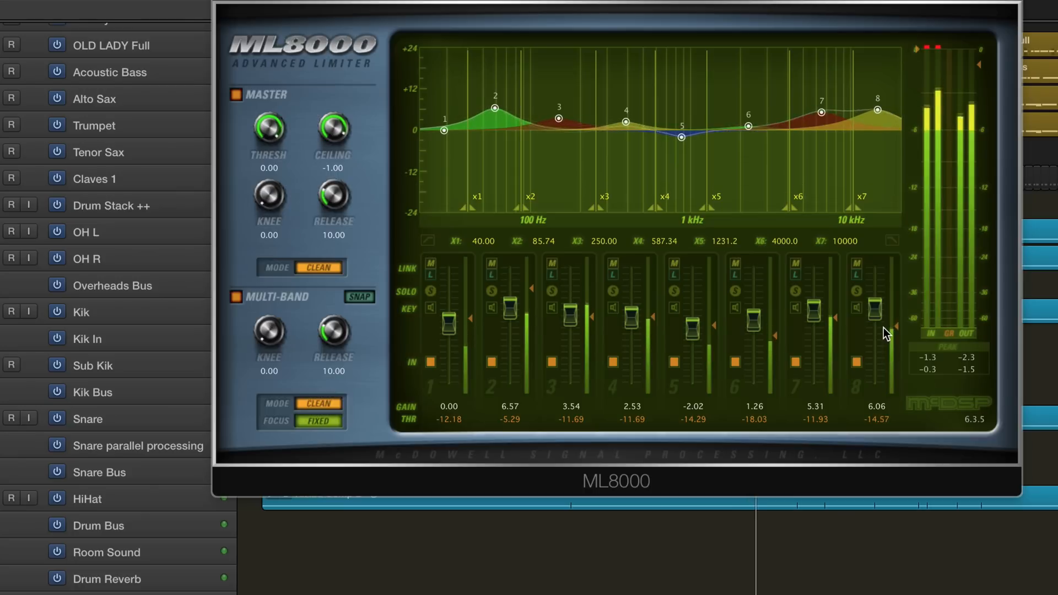
click(237, 297)
click(237, 298)
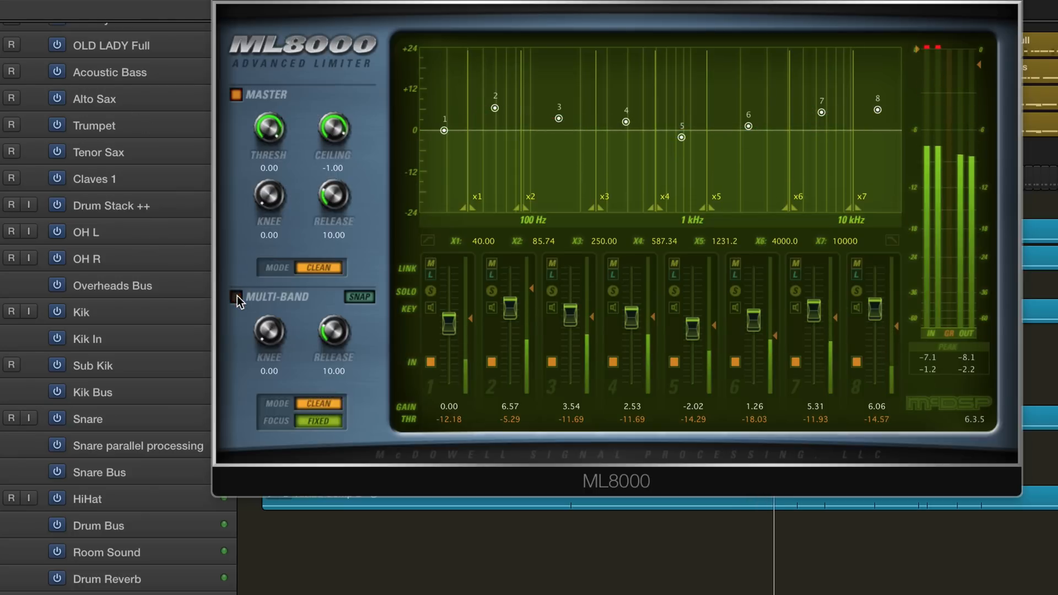
Link all eight bands with band 8 as the link master, resume playback and raise the linked thresholds until band 8 is at -11.93
click(431, 274)
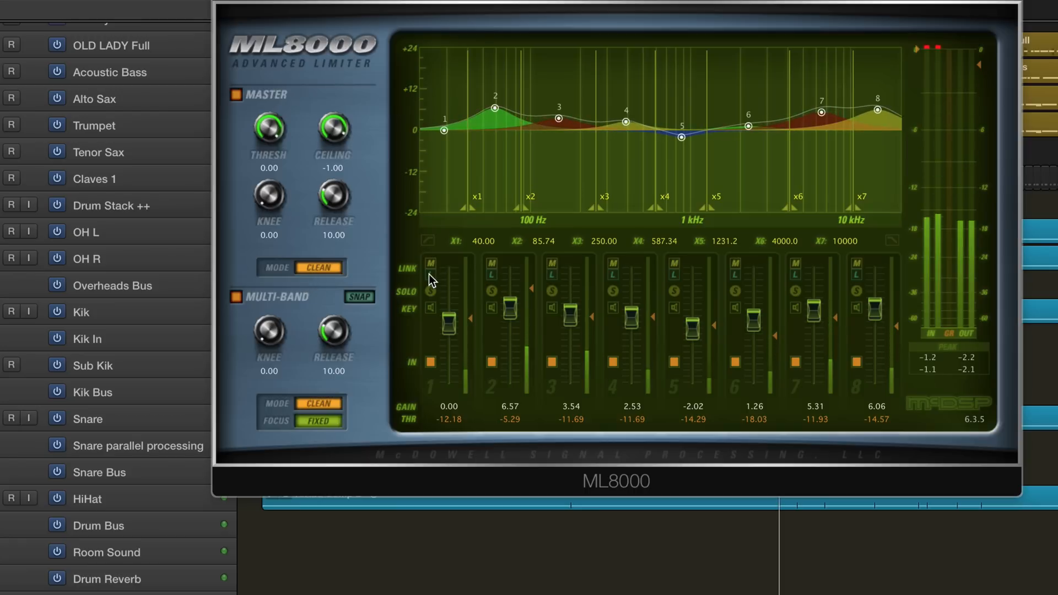
click(492, 275)
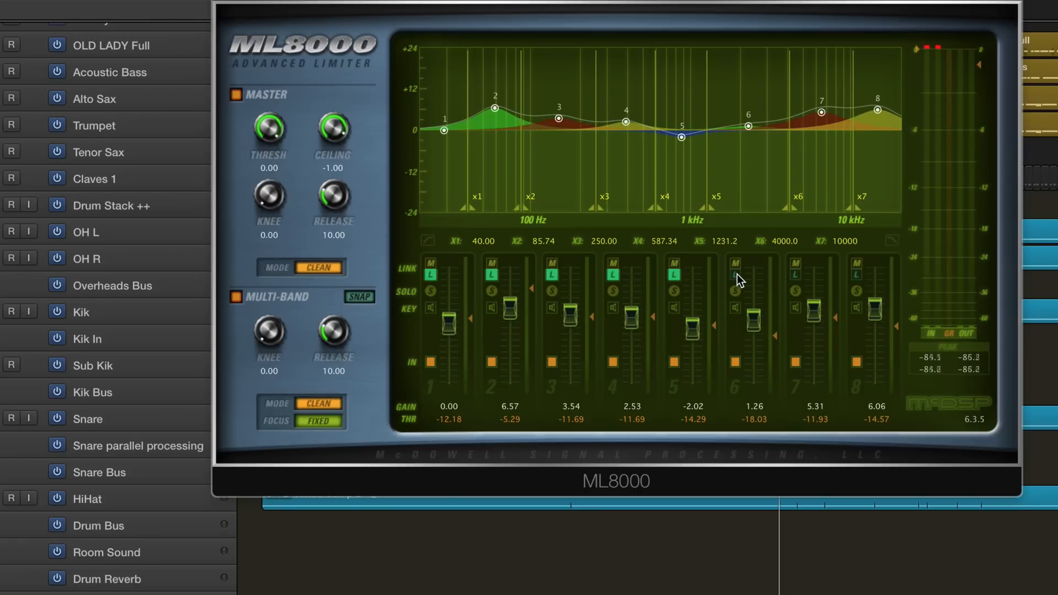
click(796, 274)
click(857, 275)
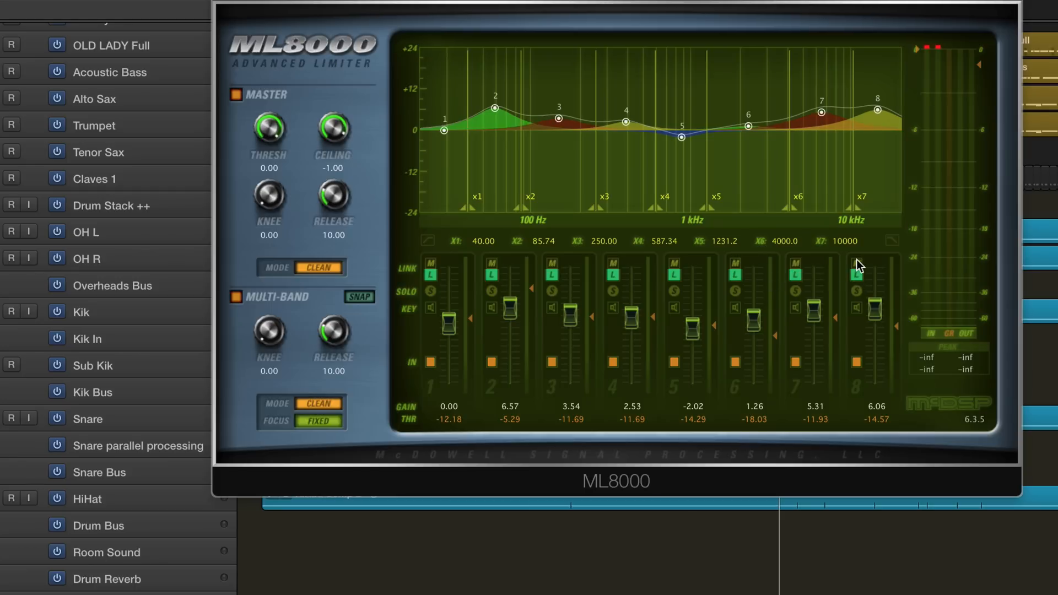
click(857, 263)
key(space)
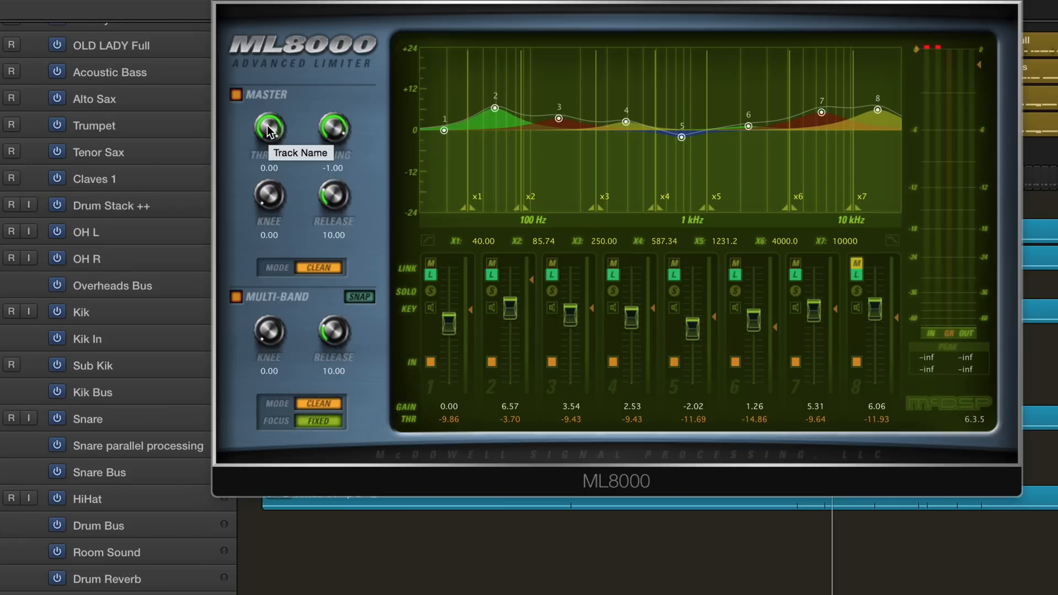
Set the master threshold to -6.74 and the multi-band knee to 43.32 while listening to the mix
key(space)
drag(270, 130, 268, 318)
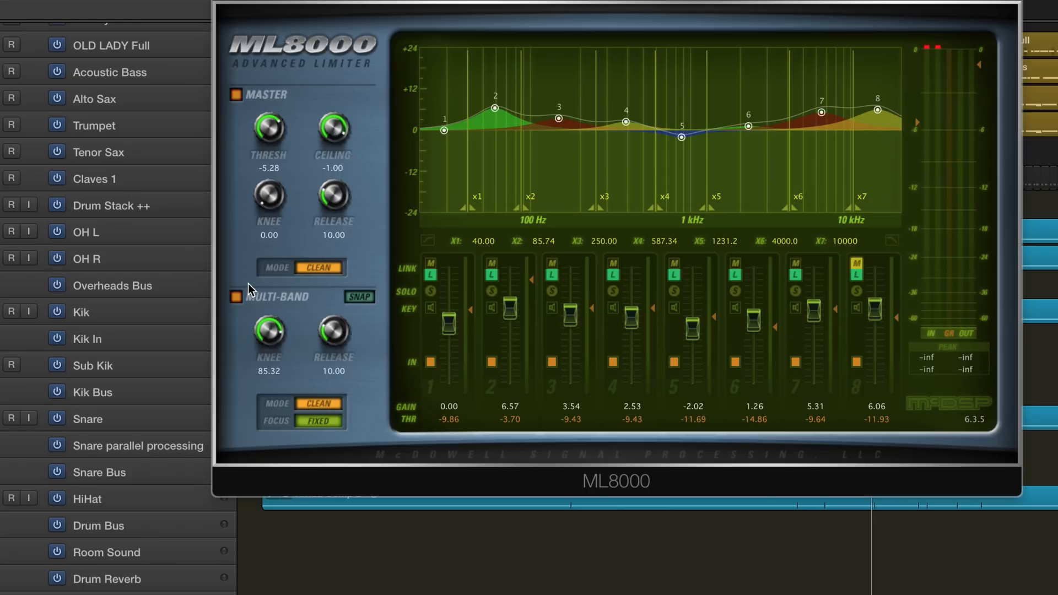
key(space)
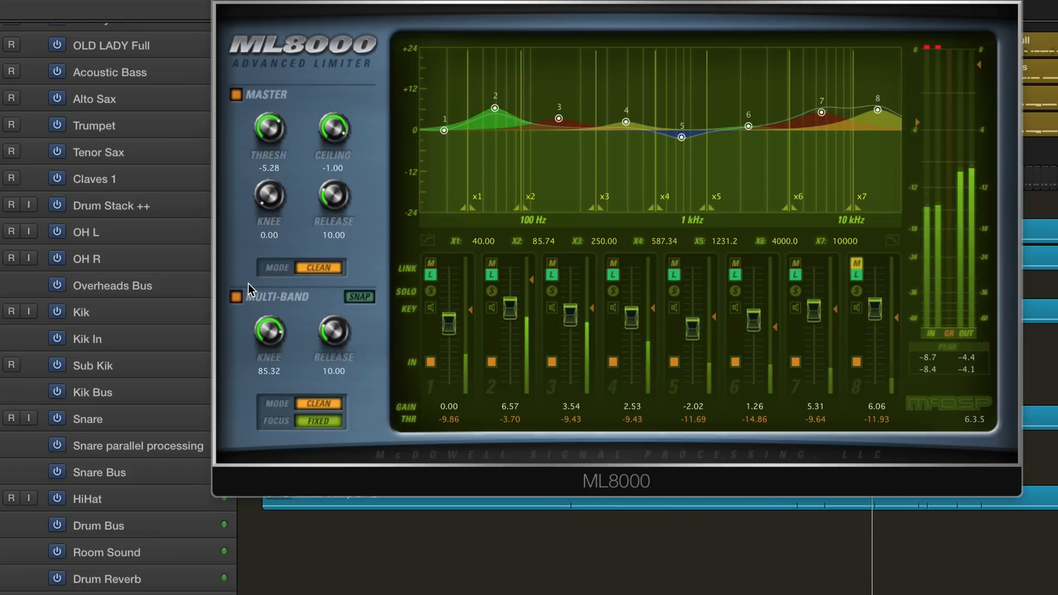
drag(273, 334, 257, 404)
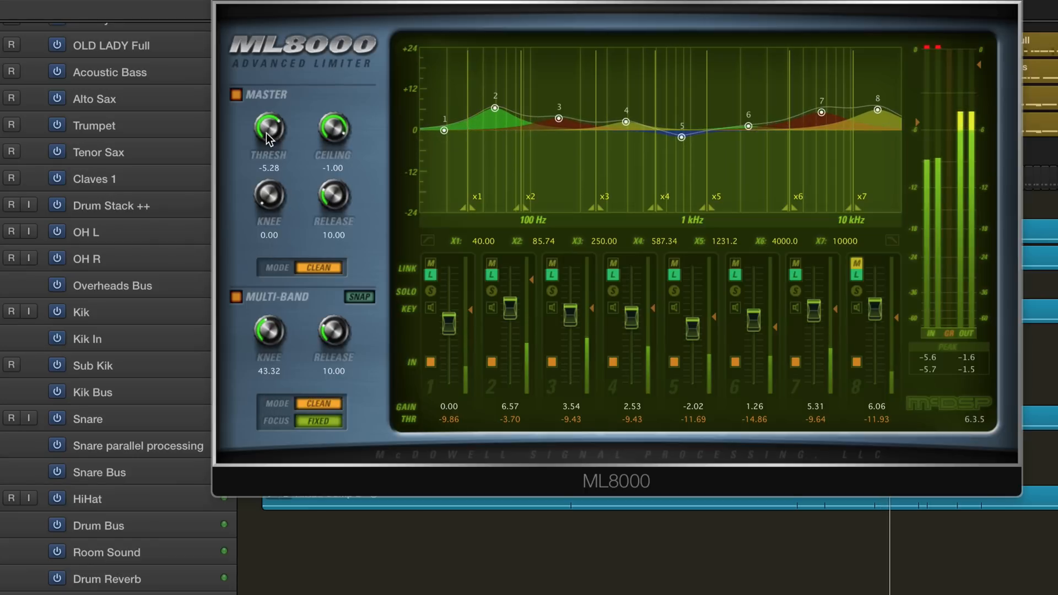
drag(266, 133, 266, 140)
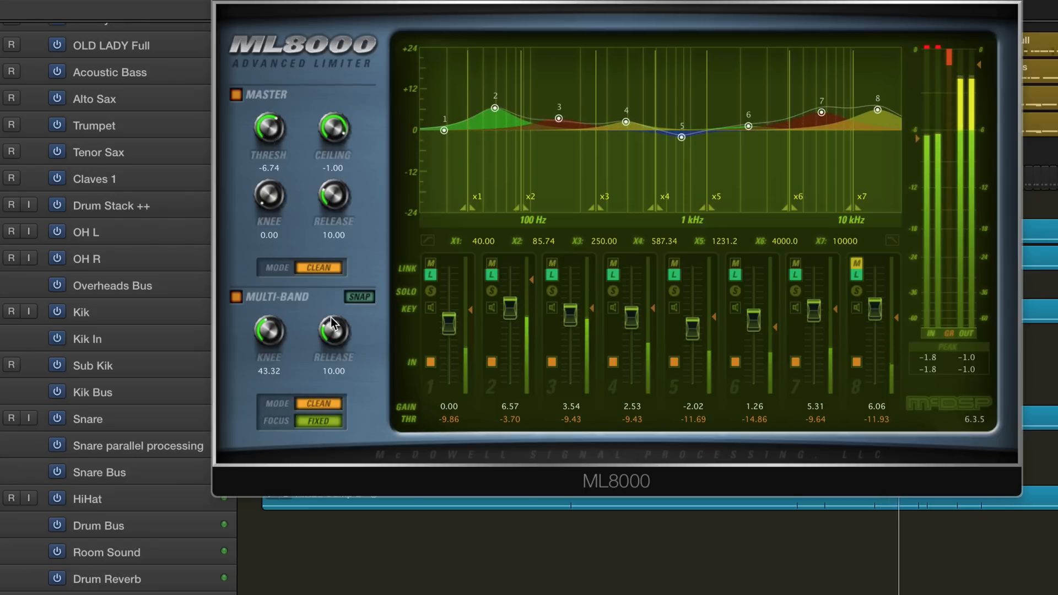
Set the multi-band release to 502.95 and fine-tune the multi-band knee to 45.32
drag(335, 334, 321, 173)
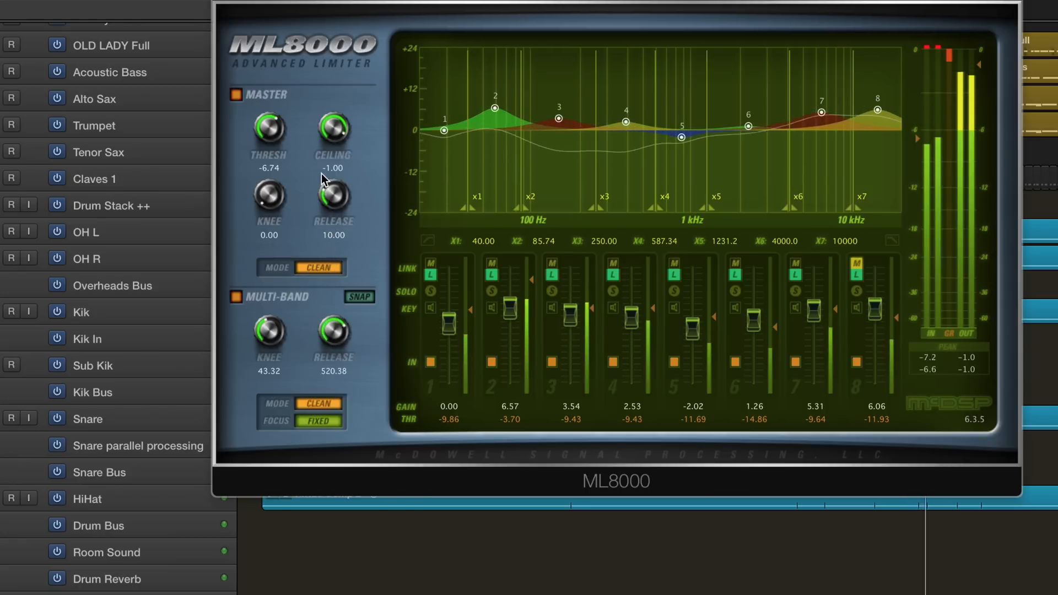
drag(338, 321, 337, 324)
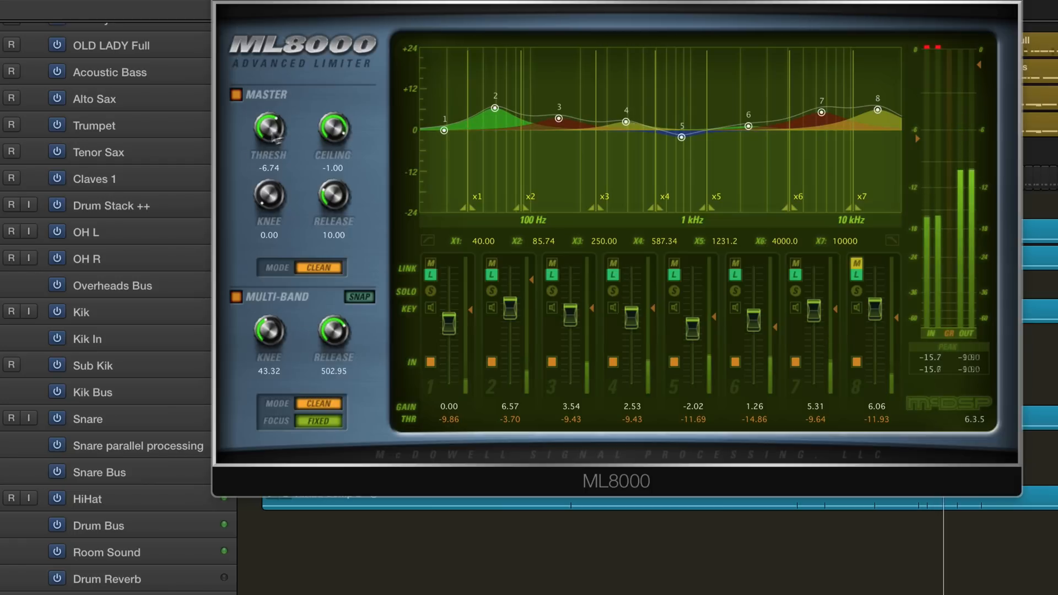
drag(273, 129, 276, 128)
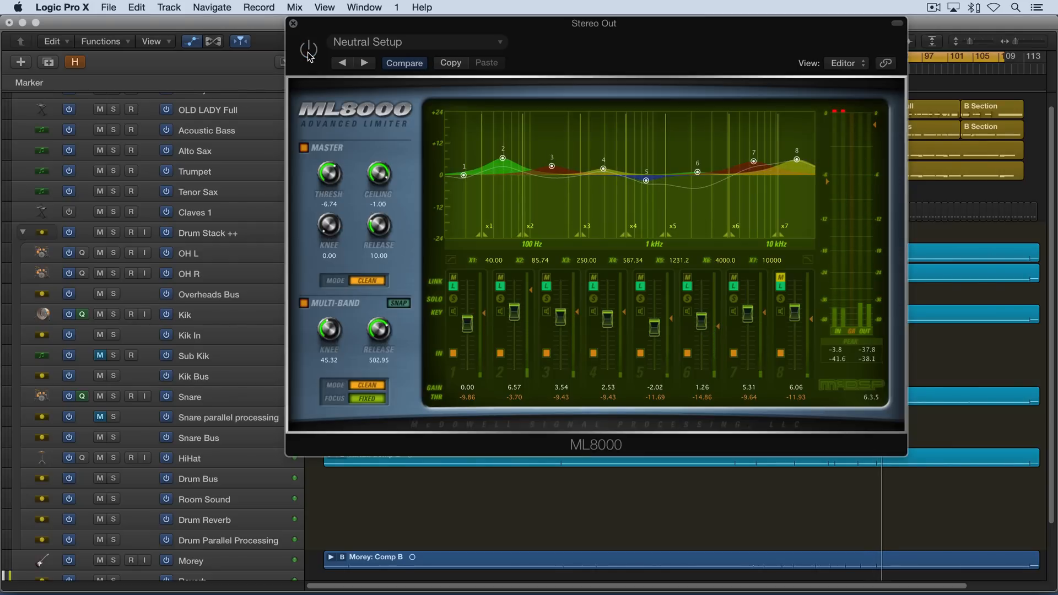
Re-enable the bypassed ML8000 to compare the sound, stop playback and return the playhead to the song start
click(308, 53)
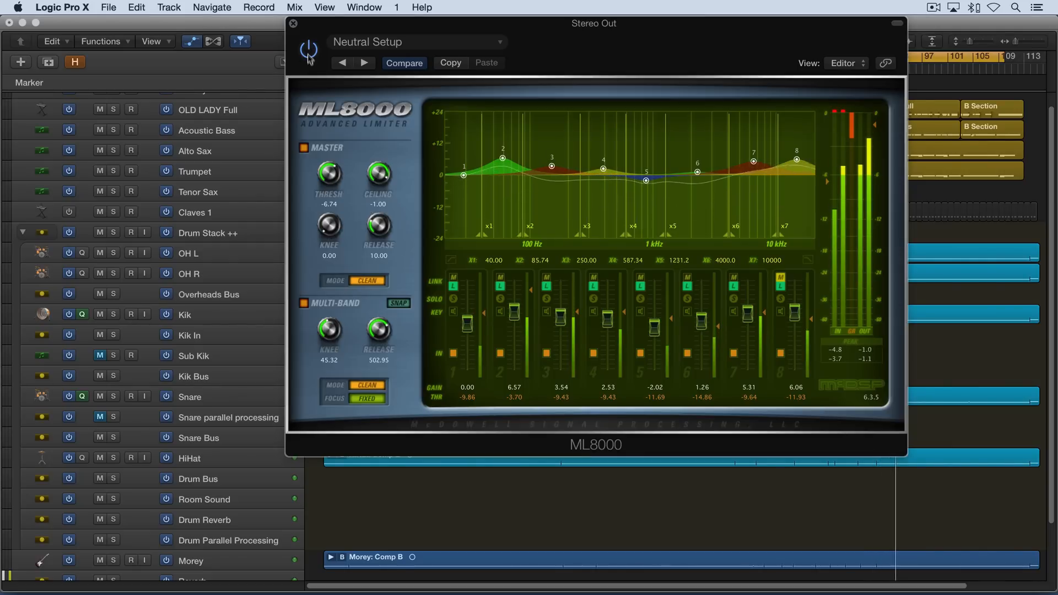
key(space)
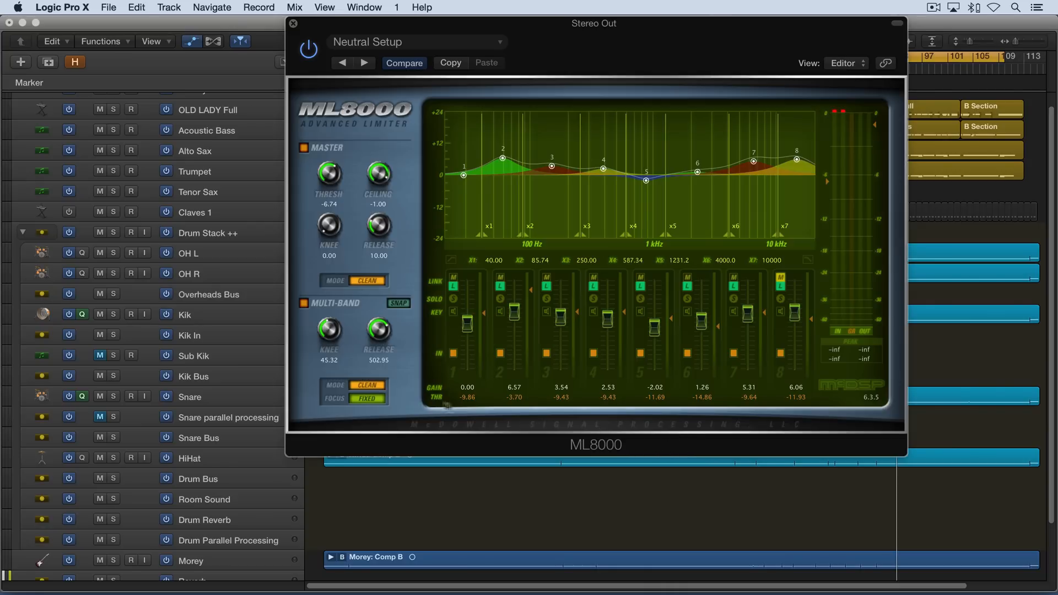
key(space)
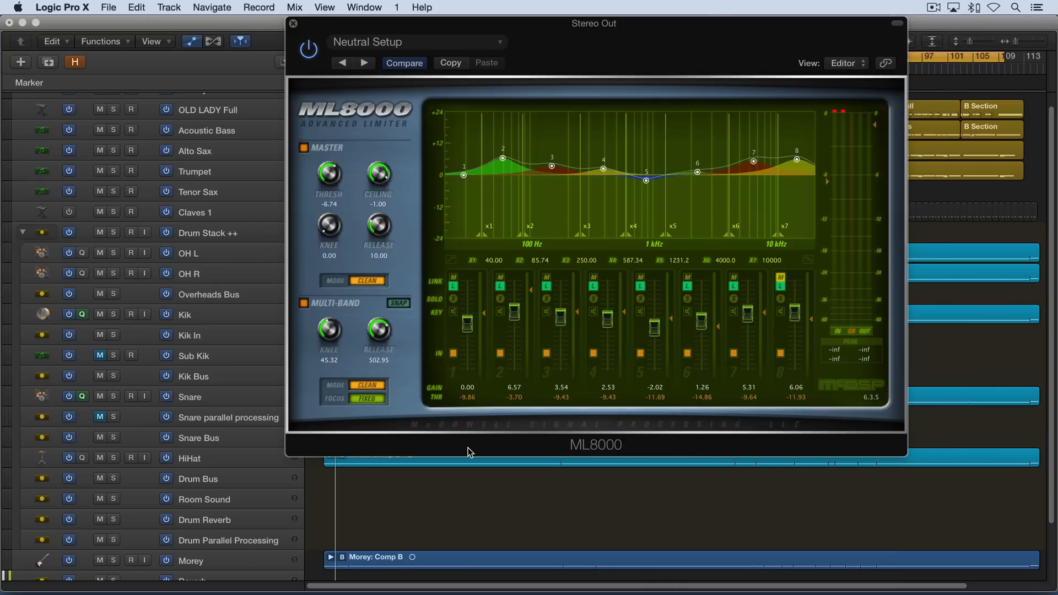
Examine the available multi-band limiting modes, from Clean to Crush, and keep Clean
click(377, 387)
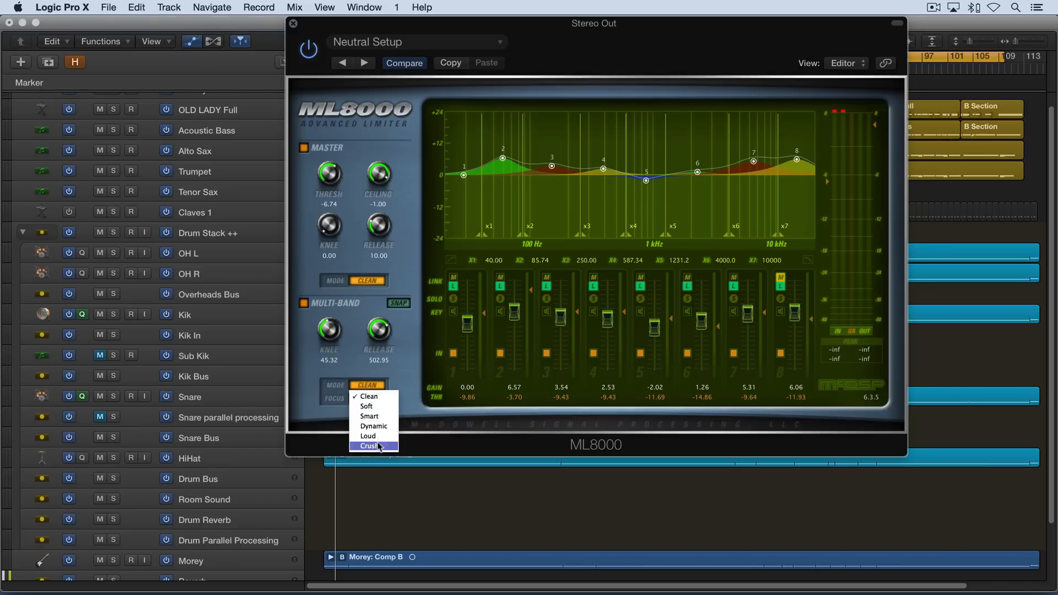
click(389, 331)
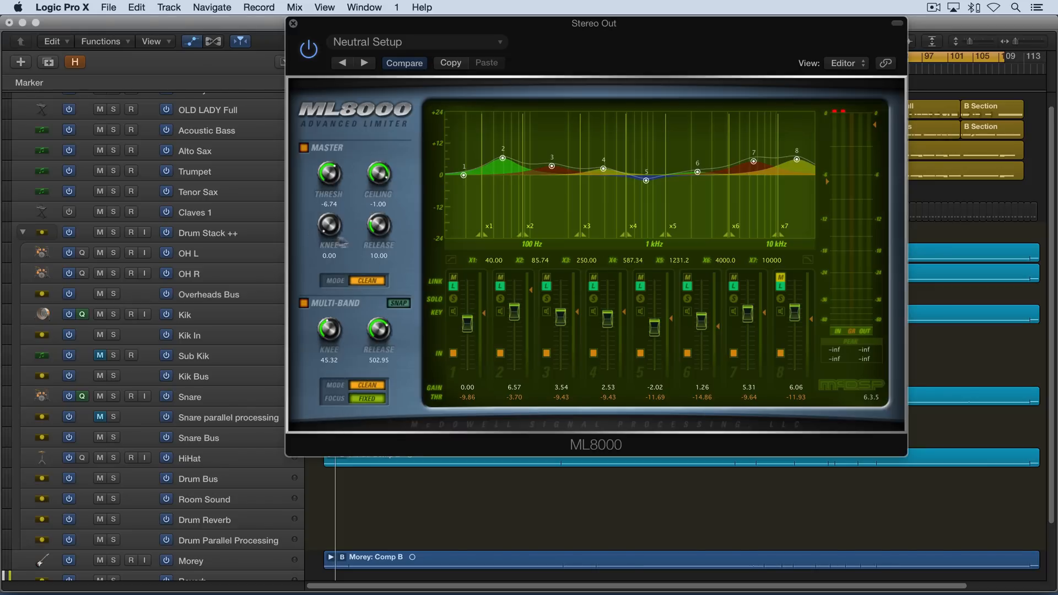